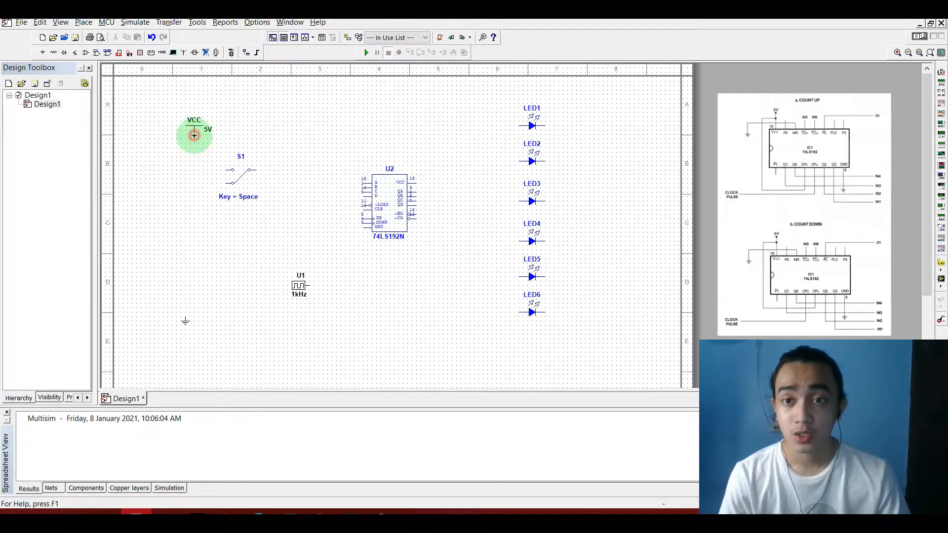
# Step: Wire the upper throw of switch S1 to the 5V VCC source and its lower throw to ground
pyautogui.click(194, 135)
pyautogui.click(224, 170)
pyautogui.click(225, 170)
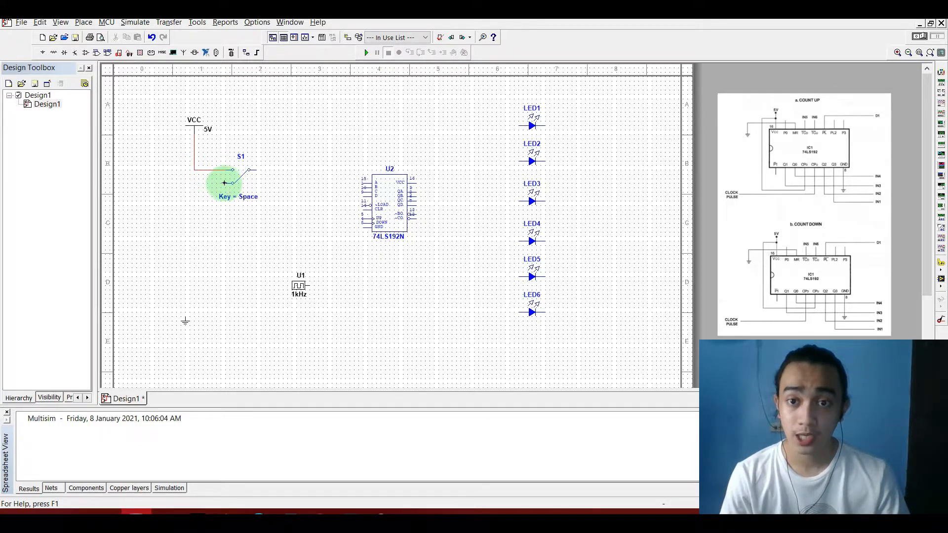
pyautogui.click(223, 183)
pyautogui.click(193, 185)
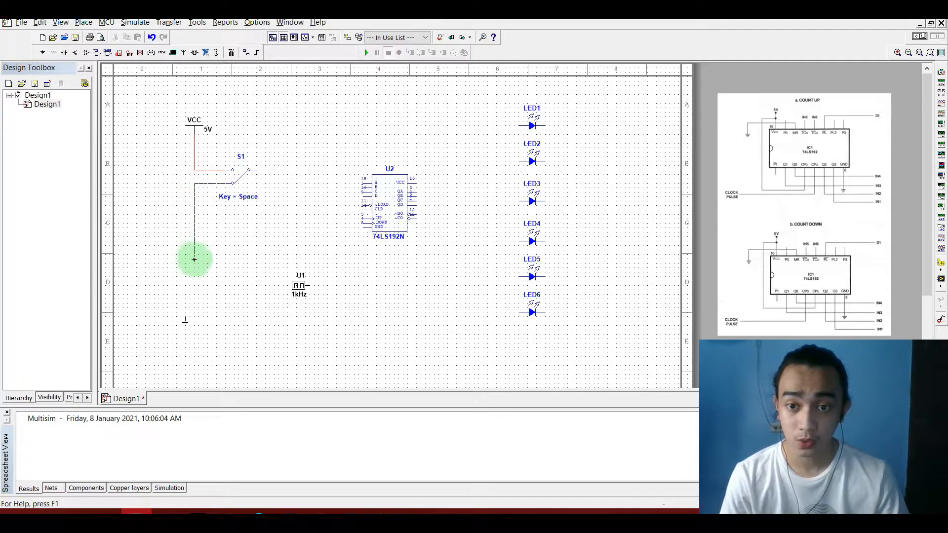
pyautogui.click(186, 317)
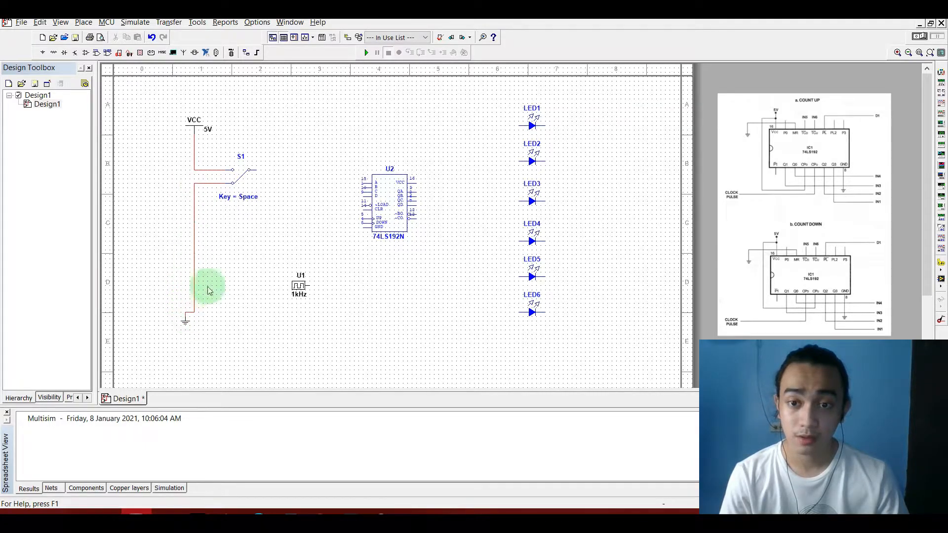
# Step: Wire the common terminal of switch S1 to the ~LOAD pin of the 74LS192N counter U2
pyautogui.click(255, 170)
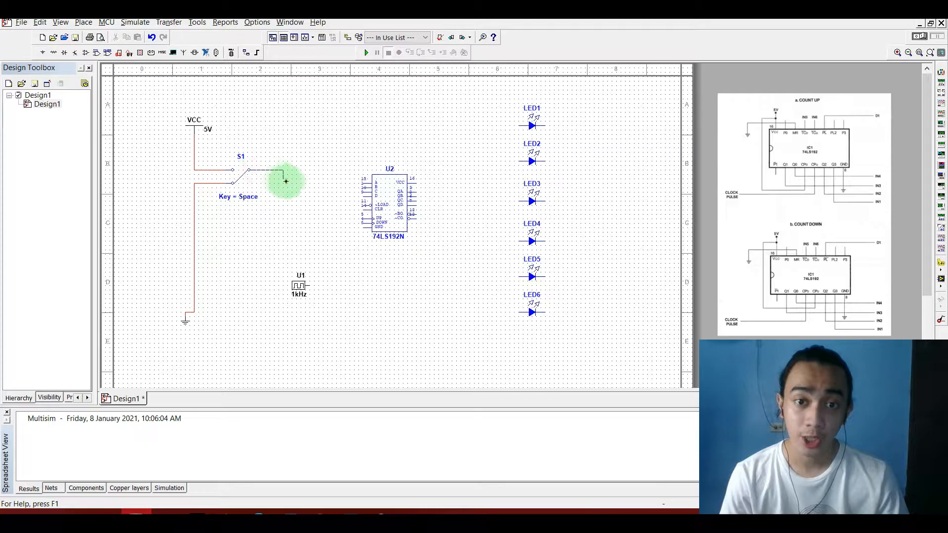
pyautogui.click(311, 206)
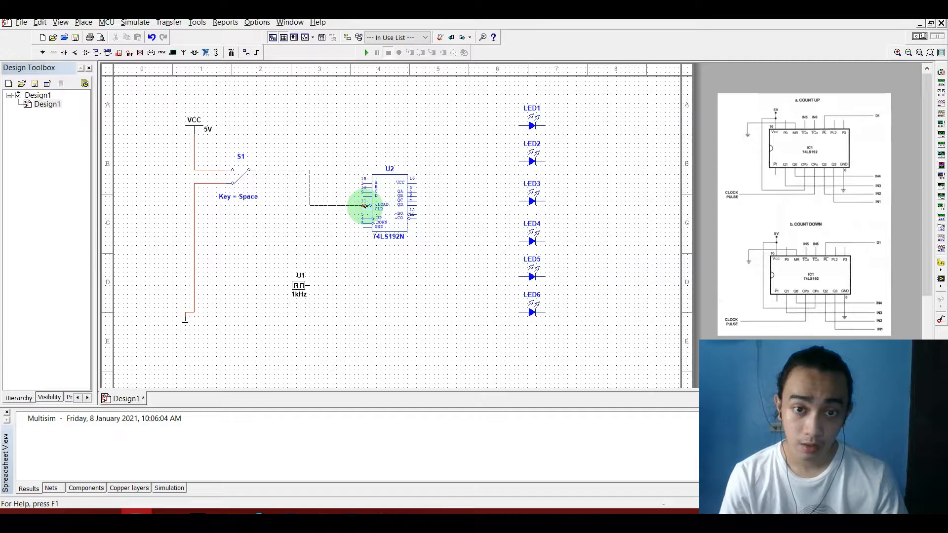
pyautogui.click(363, 206)
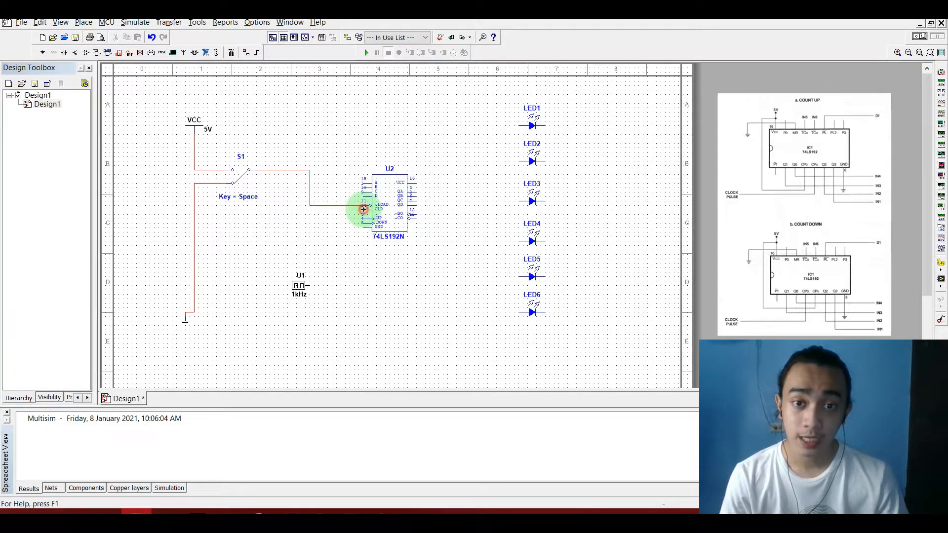
# Step: Wire U2's CLR pin to the ground line, its UP pin to the clock source U1, and its DOWN pin to VCC
pyautogui.moveTo(193, 210); pyautogui.dragTo(313, 281)
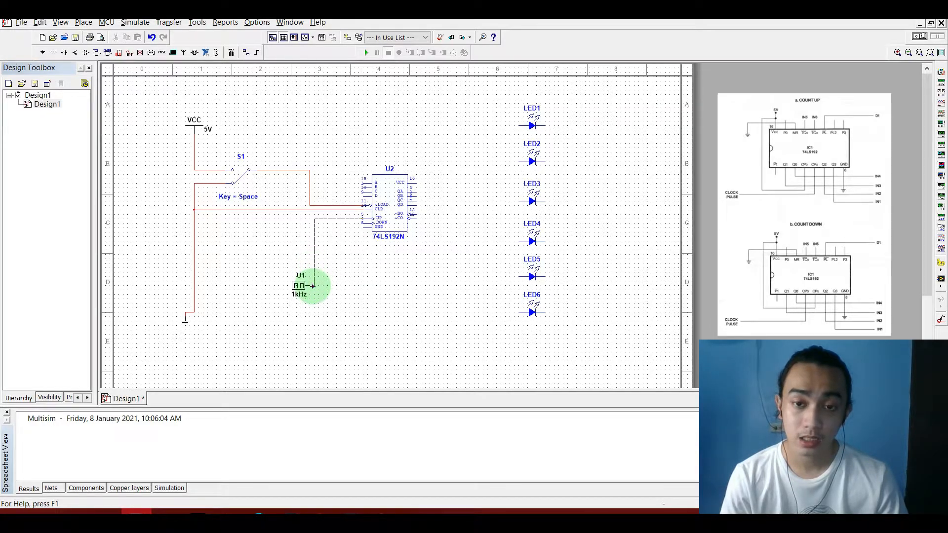
pyautogui.moveTo(311, 286); pyautogui.dragTo(311, 286)
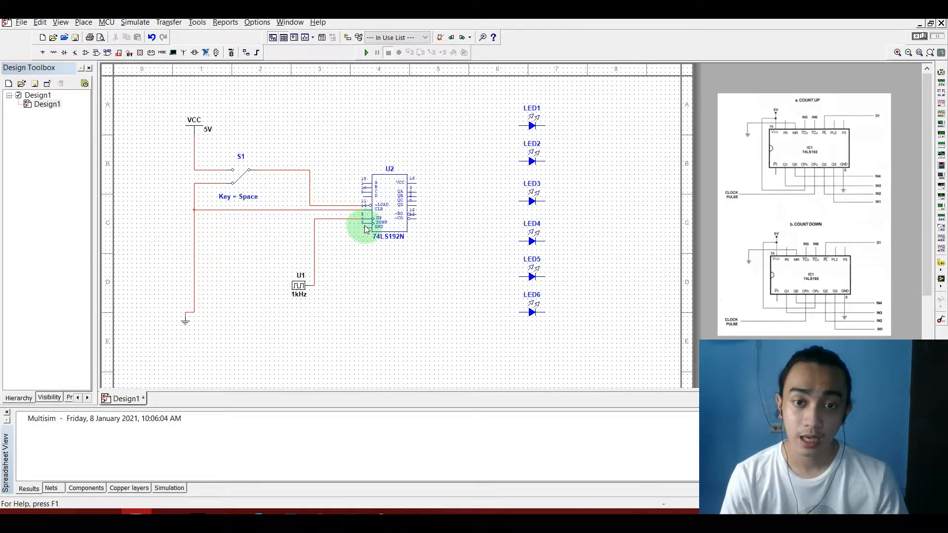
pyautogui.moveTo(363, 223); pyautogui.dragTo(195, 152)
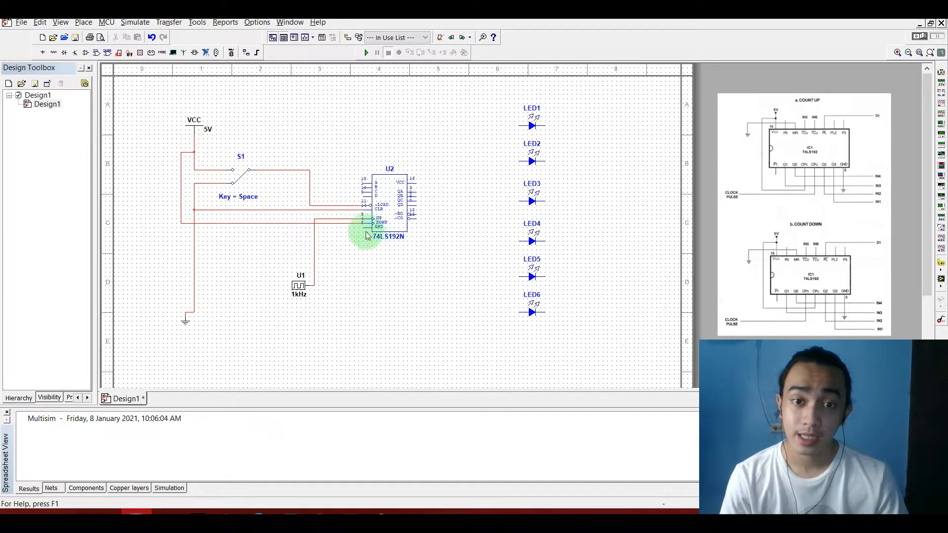
# Step: Wire U2's power pins, connecting GND to the ground line and VCC to the 5V supply line
pyautogui.moveTo(364, 228); pyautogui.dragTo(195, 227)
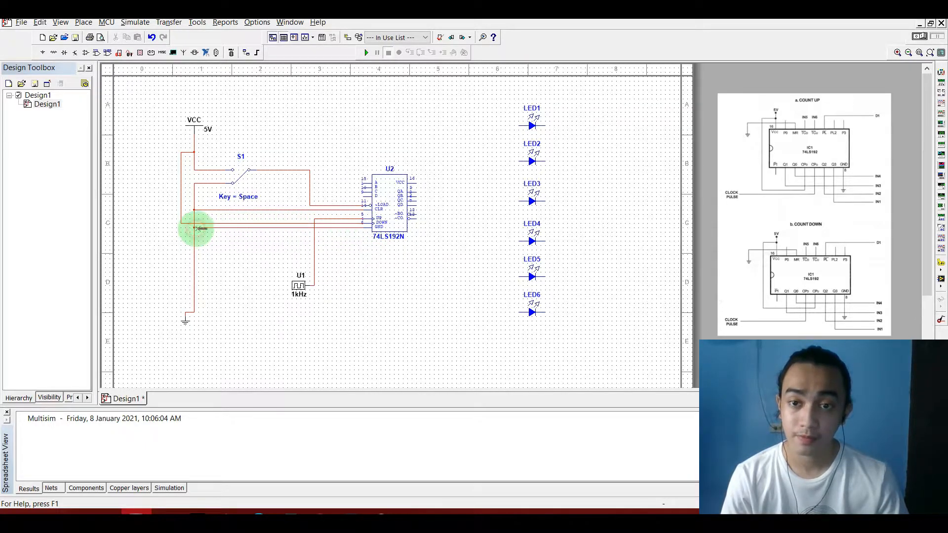
pyautogui.moveTo(416, 184); pyautogui.dragTo(195, 142)
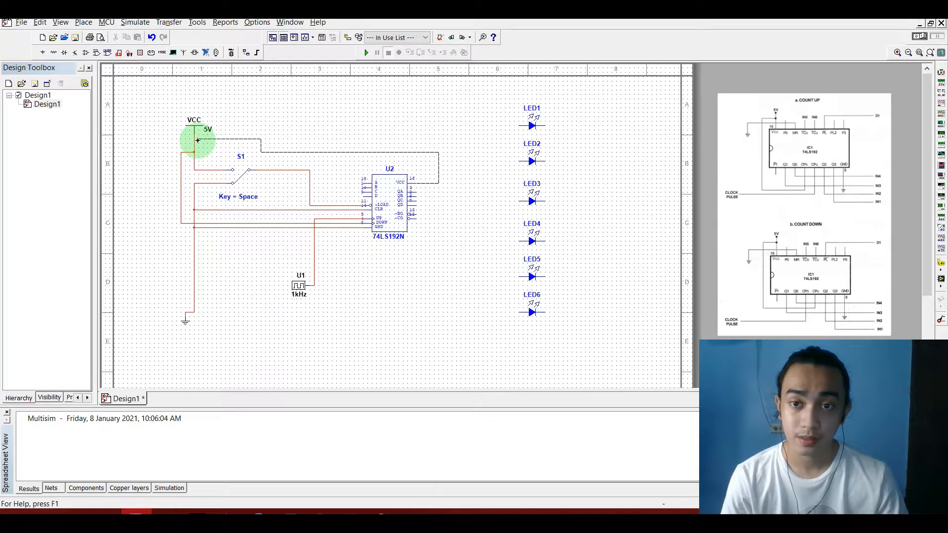
pyautogui.moveTo(195, 140); pyautogui.dragTo(194, 139)
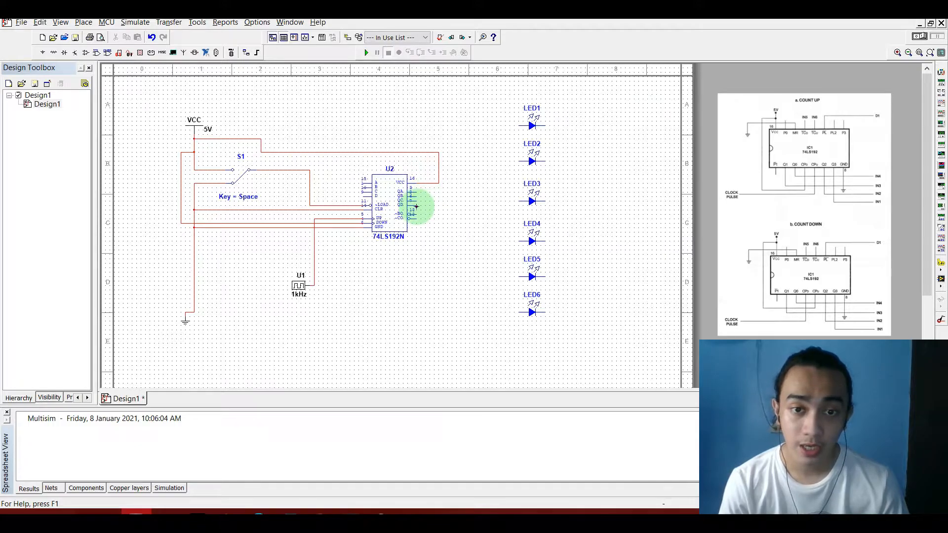
# Step: Wire U2's outputs QD, QC, QB and QA to the anodes of LED1, LED2, LED3 and LED4 respectively
pyautogui.moveTo(417, 206); pyautogui.dragTo(518, 126)
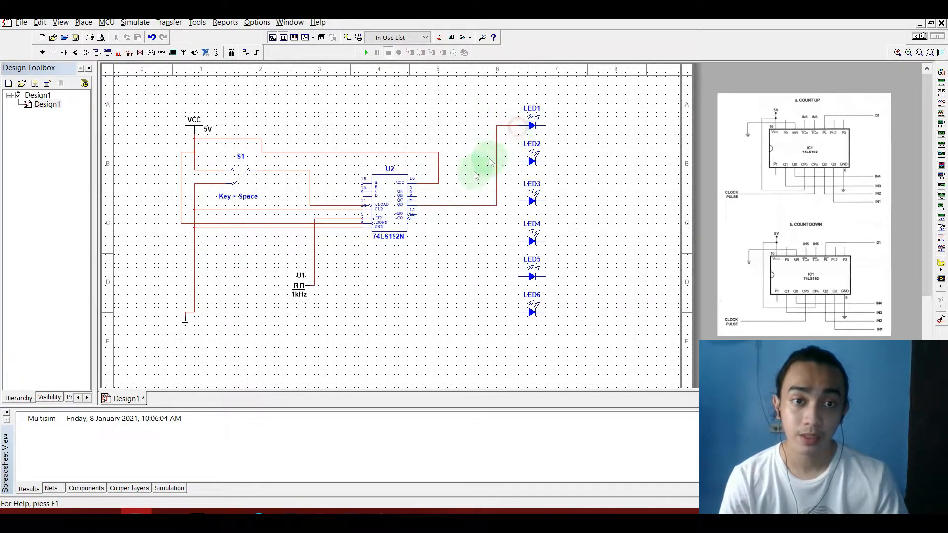
pyautogui.moveTo(417, 201); pyautogui.dragTo(520, 161)
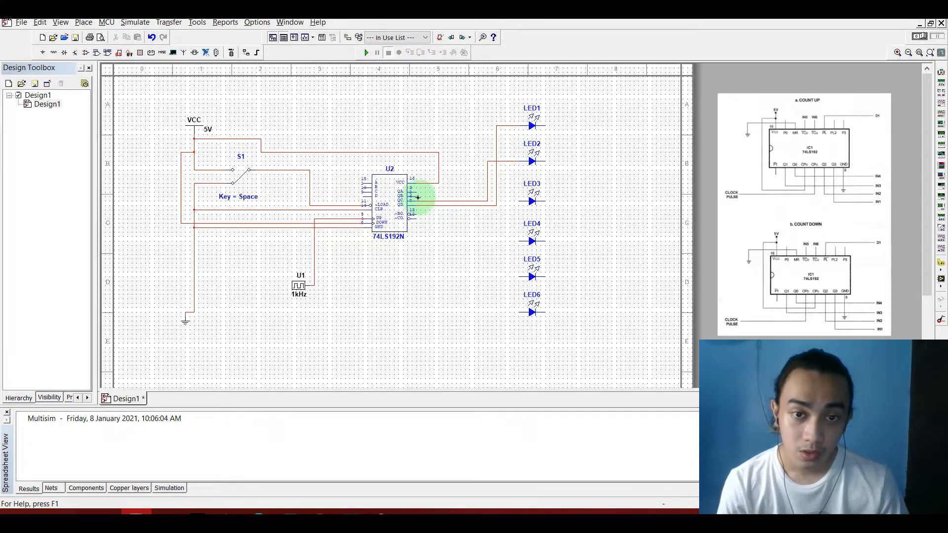
pyautogui.moveTo(414, 197); pyautogui.dragTo(514, 200)
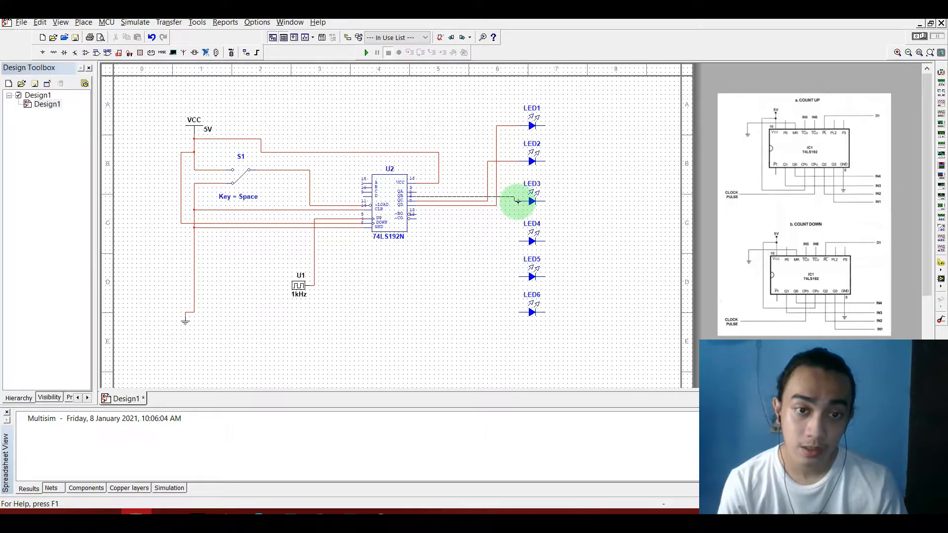
pyautogui.moveTo(517, 201); pyautogui.dragTo(518, 201)
pyautogui.moveTo(417, 191); pyautogui.dragTo(519, 242)
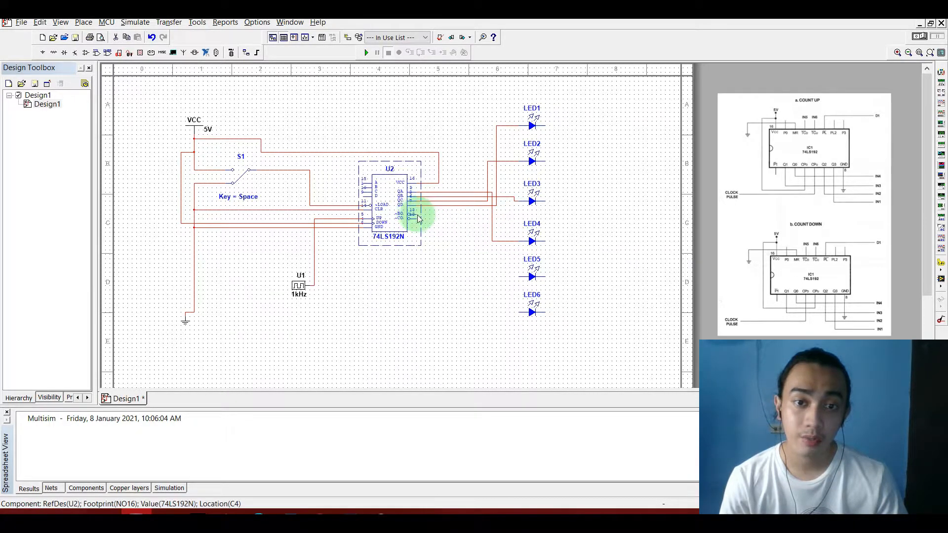
pyautogui.click(440, 221)
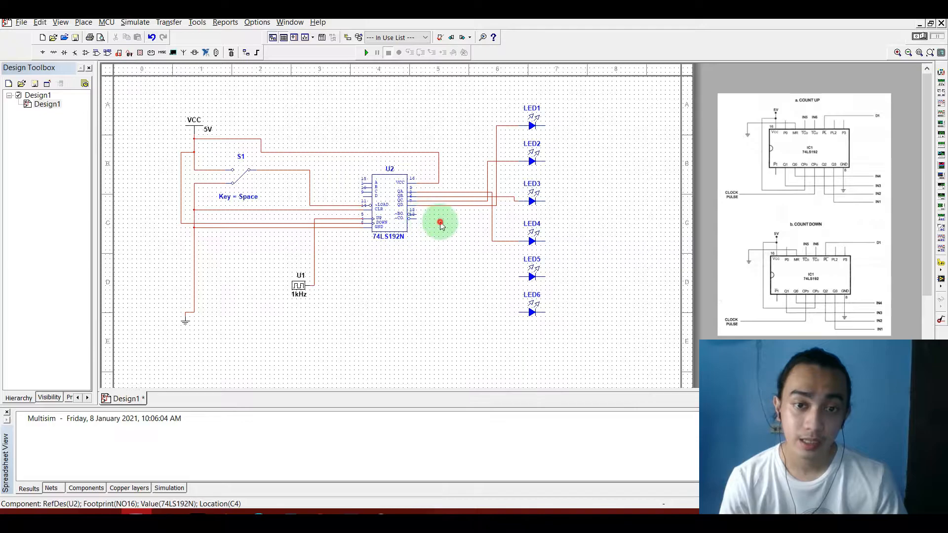
# Step: Wire U2's ~BO output to the anode of LED5 and its ~CO output to the anode of LED6
pyautogui.click(416, 215)
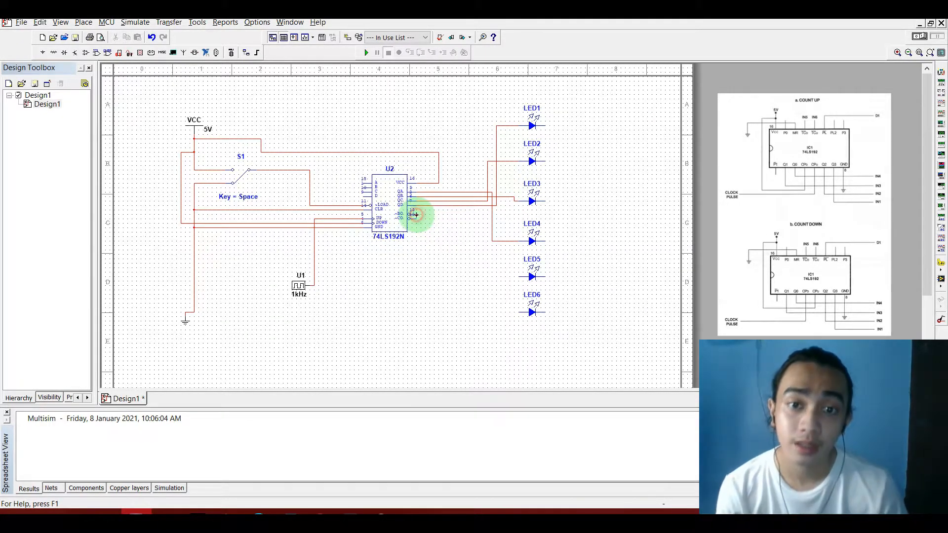
pyautogui.click(483, 277)
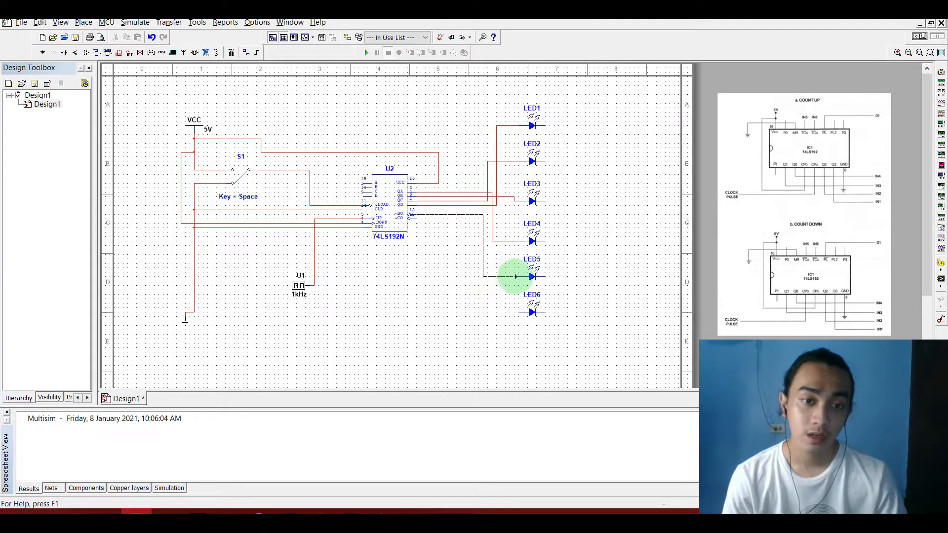
pyautogui.click(520, 277)
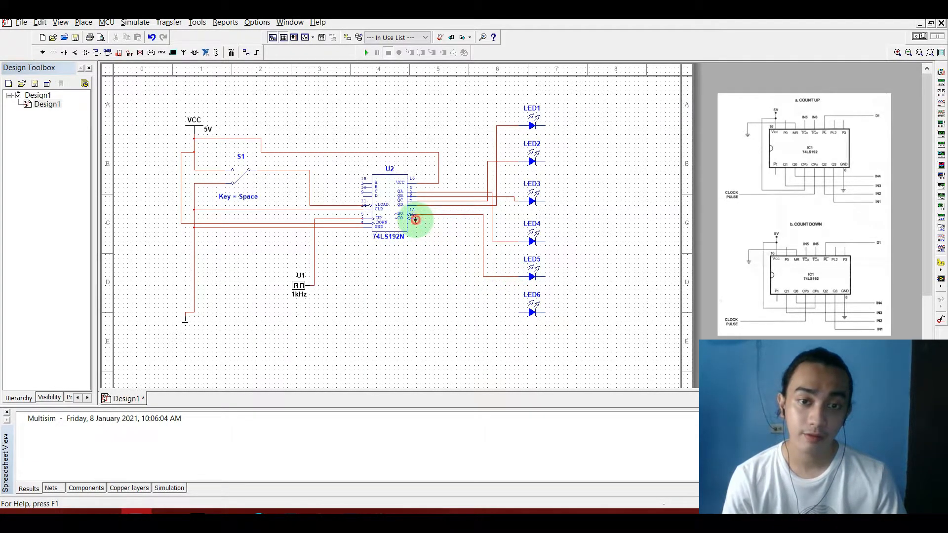
pyautogui.click(419, 222)
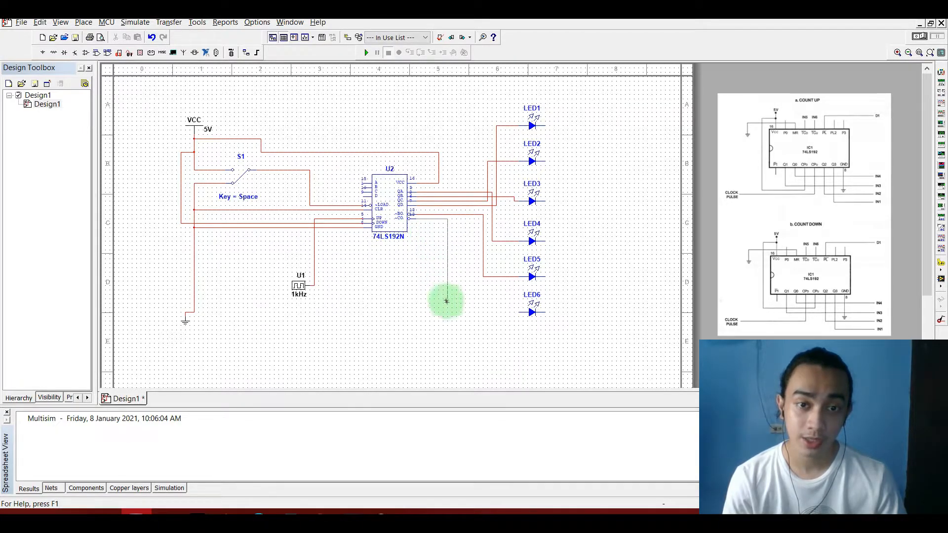
pyautogui.click(478, 311)
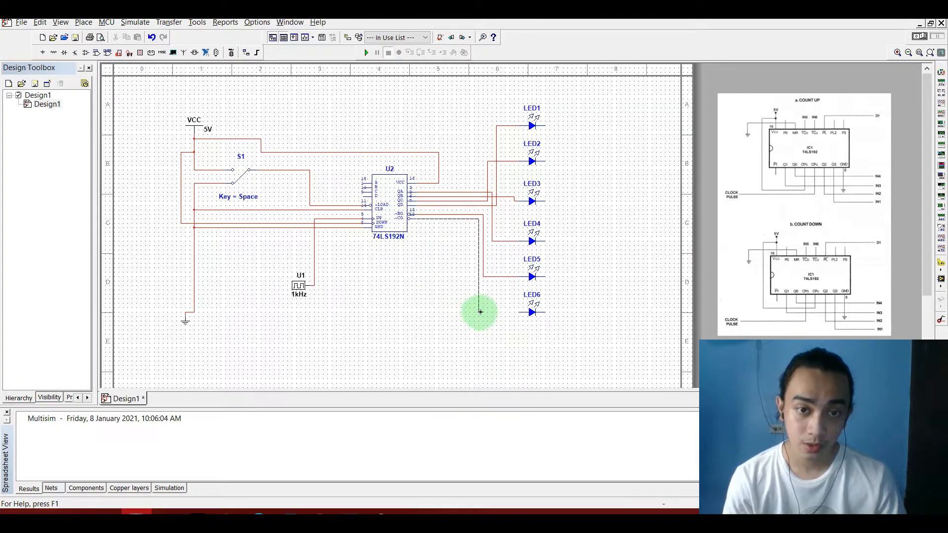
pyautogui.click(520, 312)
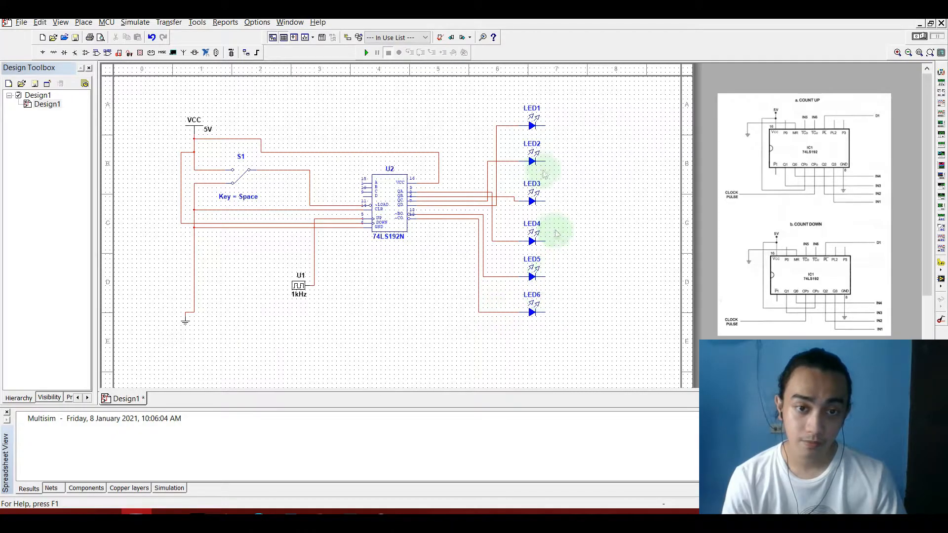
# Step: Wire the cathode of LED1 around the outside of the LED column and below the circuit to the ground line
pyautogui.click(545, 124)
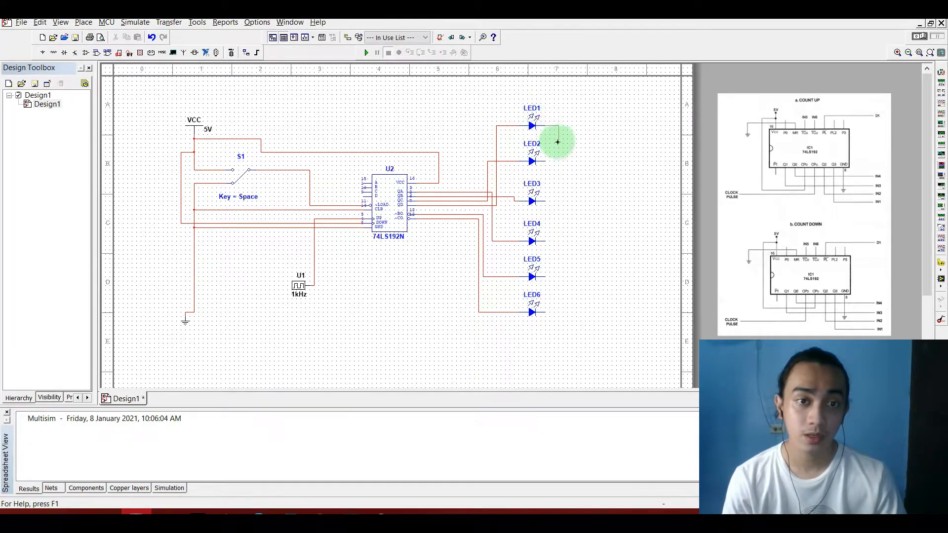
pyautogui.click(554, 328)
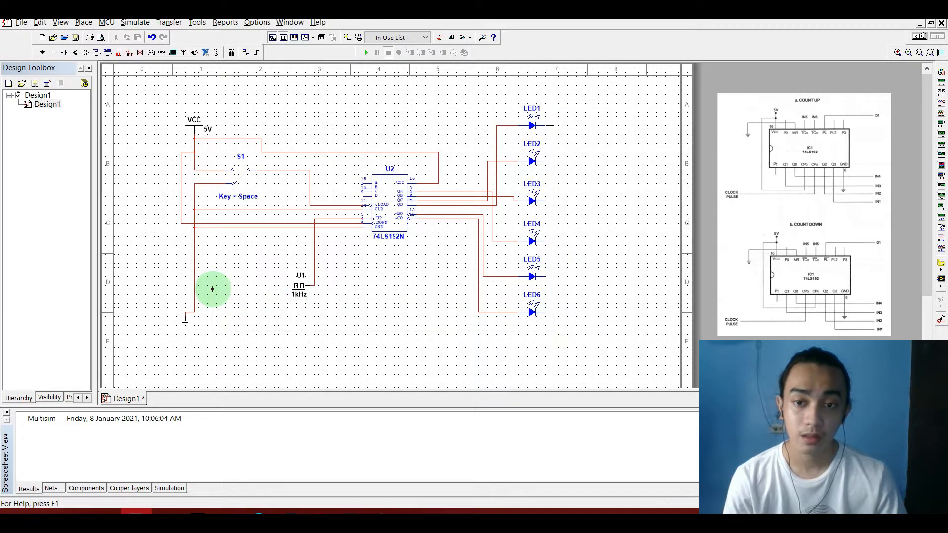
pyautogui.click(194, 290)
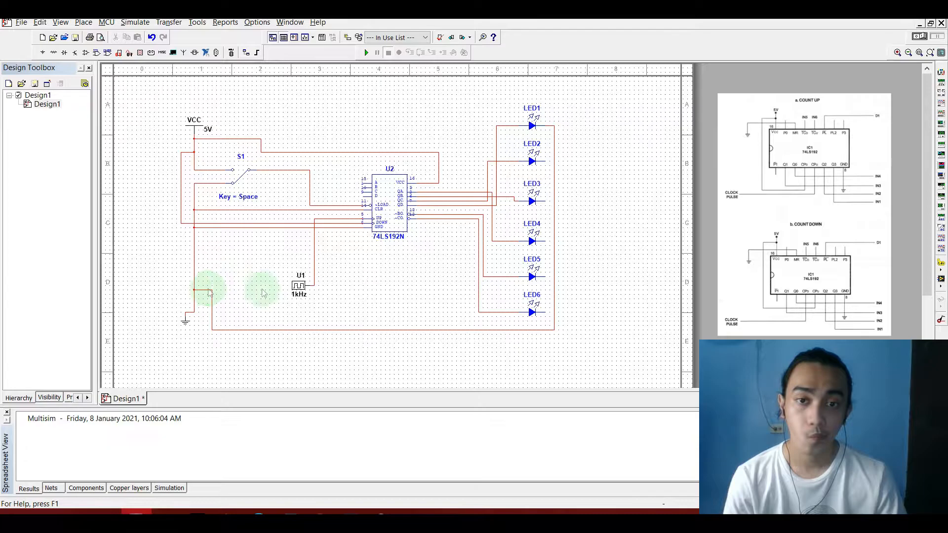
# Step: Wire the cathodes of LED6, LED5, LED4, LED3 and LED2 to LED1's vertical ground wire
pyautogui.click(546, 312)
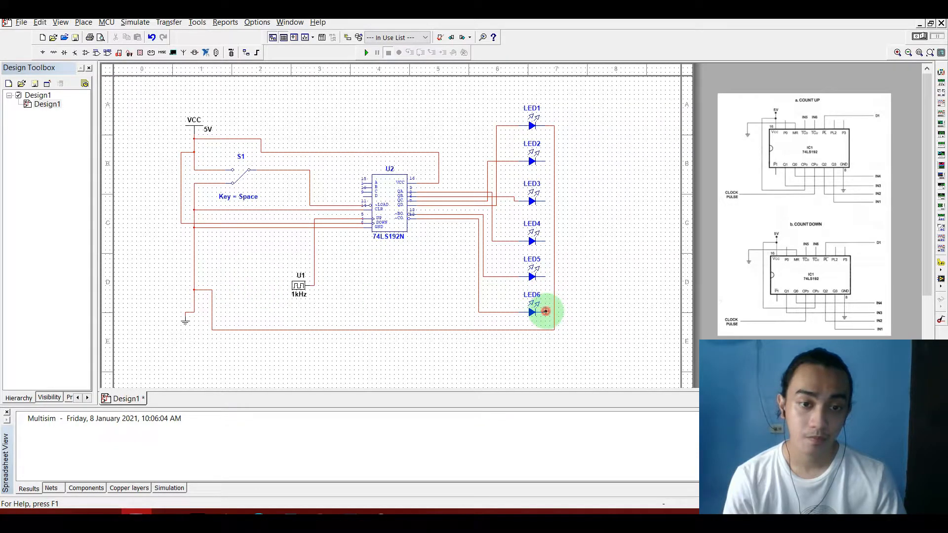
pyautogui.click(554, 312)
pyautogui.click(544, 276)
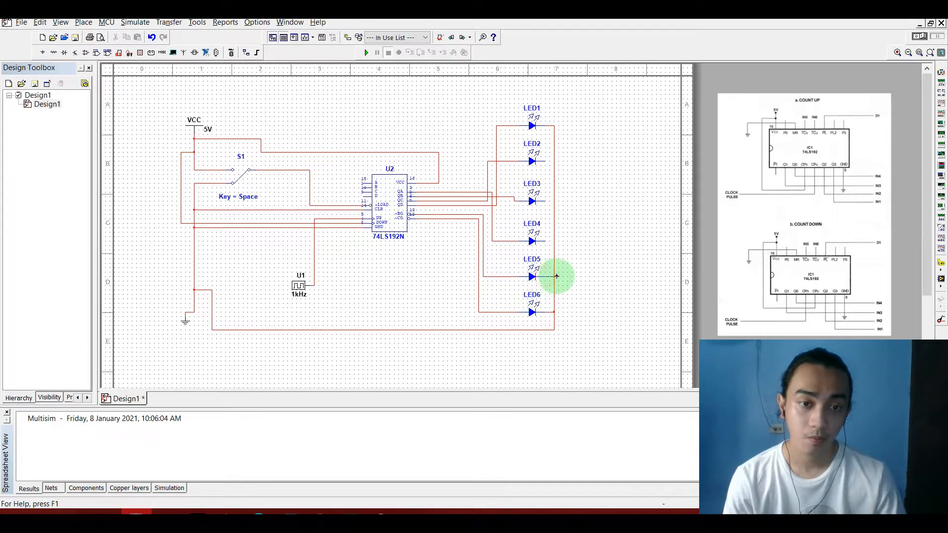
pyautogui.click(555, 276)
pyautogui.click(545, 241)
pyautogui.click(554, 241)
pyautogui.click(544, 202)
pyautogui.click(555, 201)
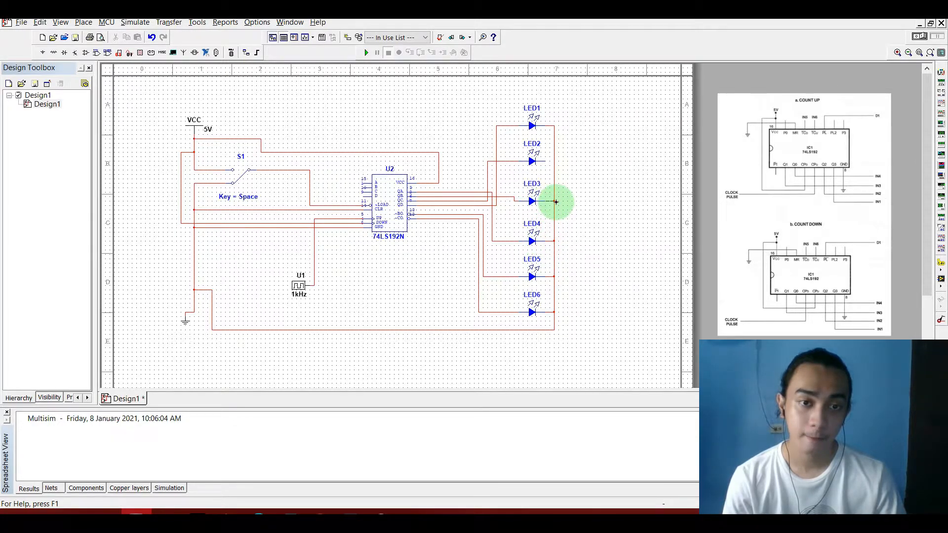
pyautogui.click(545, 161)
pyautogui.click(554, 161)
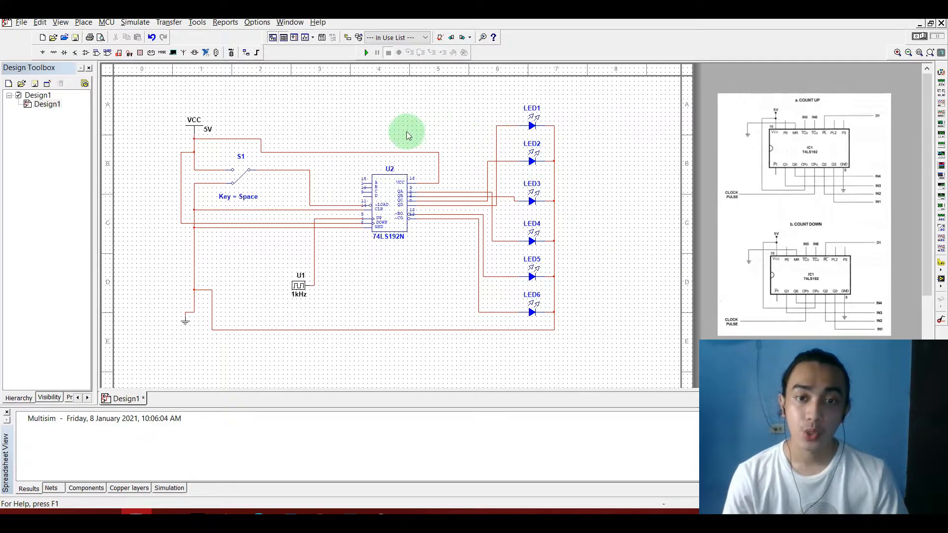
# Step: Switch S1 to its grounded throw and run the simulation
pyautogui.moveTo(395, 514)
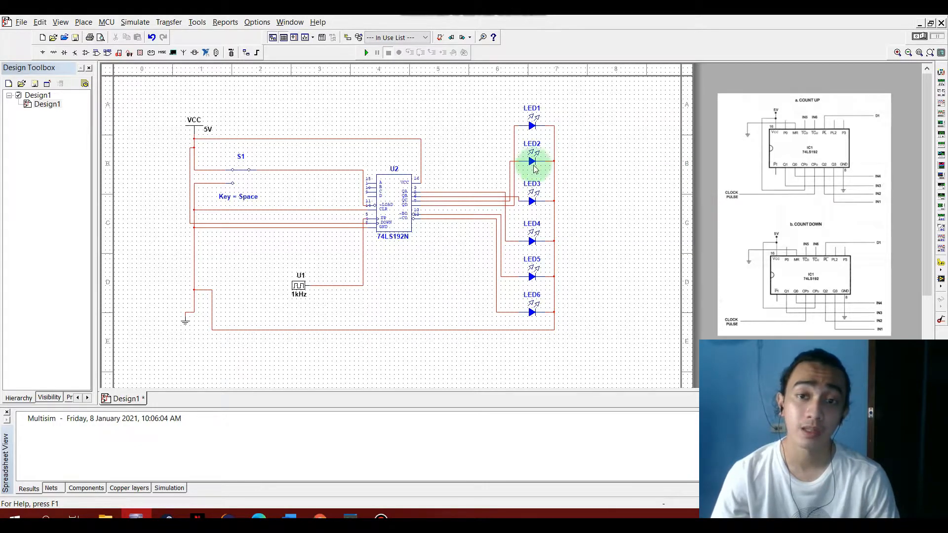
pyautogui.click(241, 172)
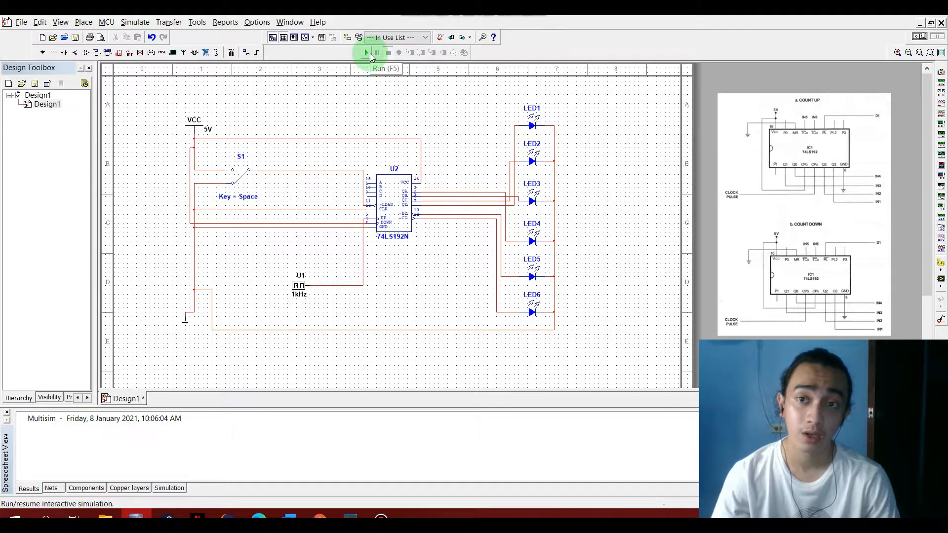
pyautogui.click(368, 53)
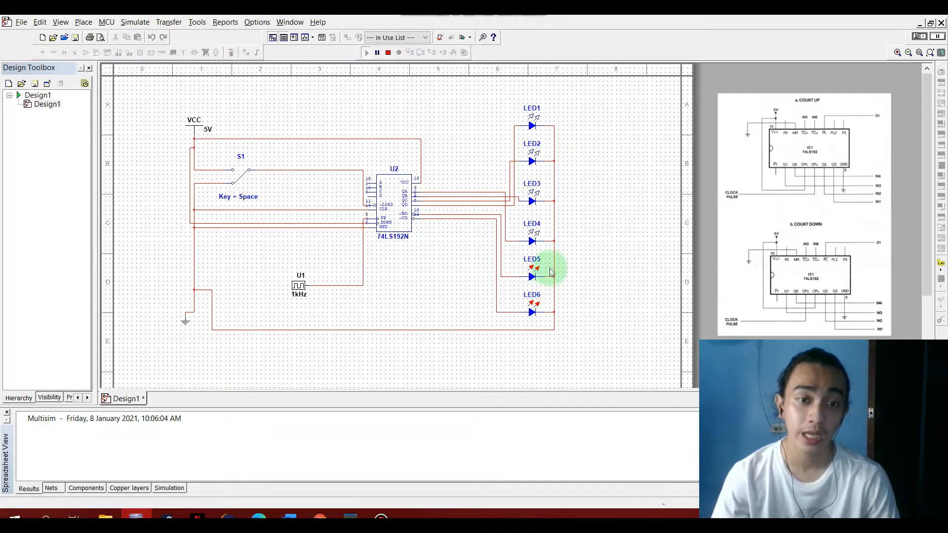
# Step: Test the up-count by switching S1 to VCC, then return it to the grounded throw and stop the simulation
pyautogui.click(244, 179)
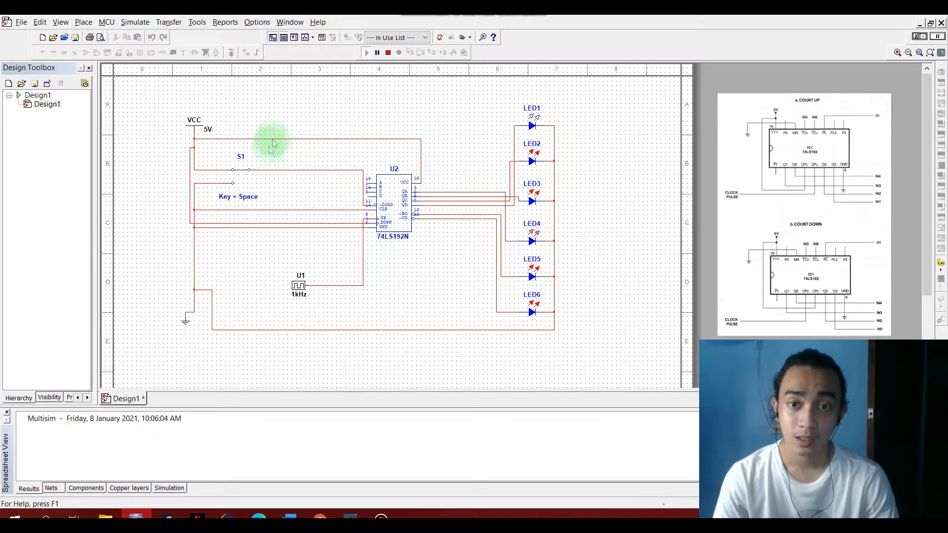
pyautogui.click(246, 172)
pyautogui.click(388, 52)
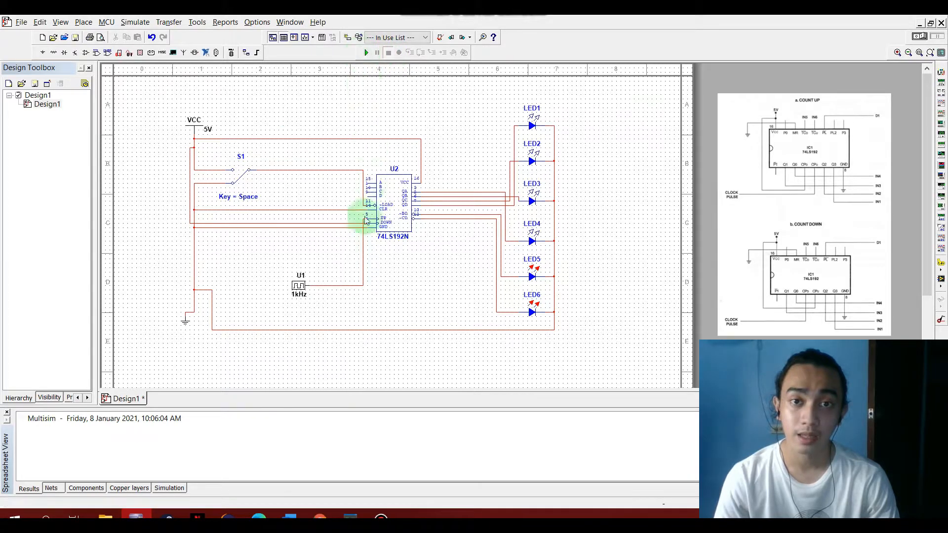
# Step: Delete the wire between clock U1 and U2's UP pin, then run the simulation with the clock disconnected
pyautogui.click(363, 243)
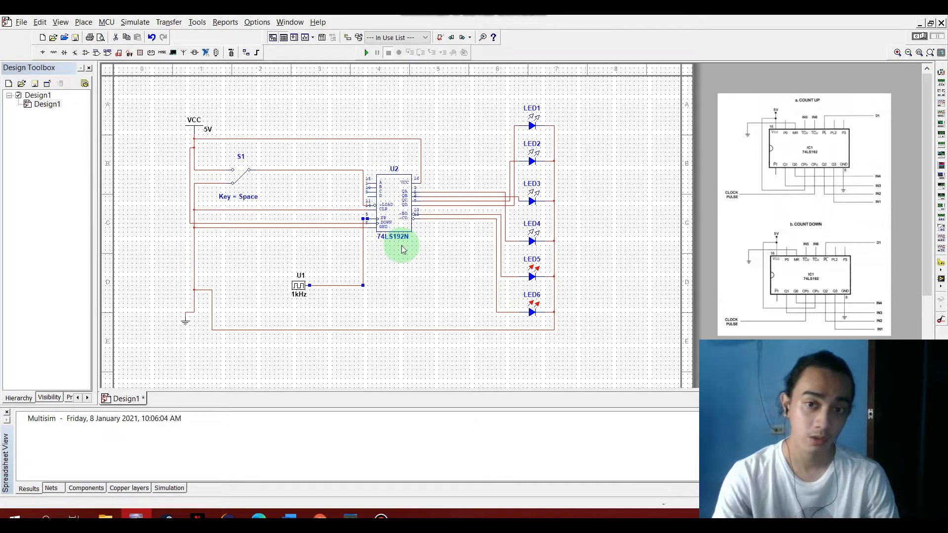
pyautogui.press('Delete')
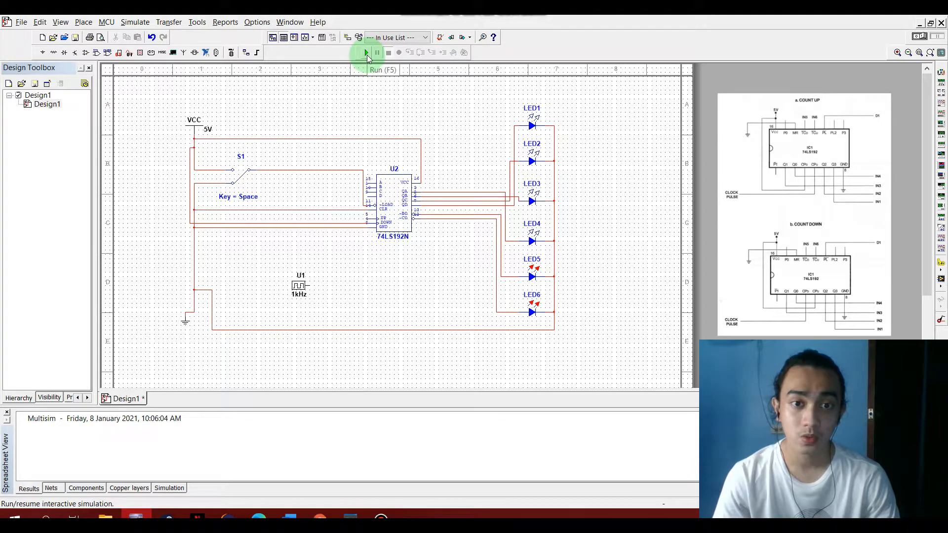
pyautogui.click(366, 53)
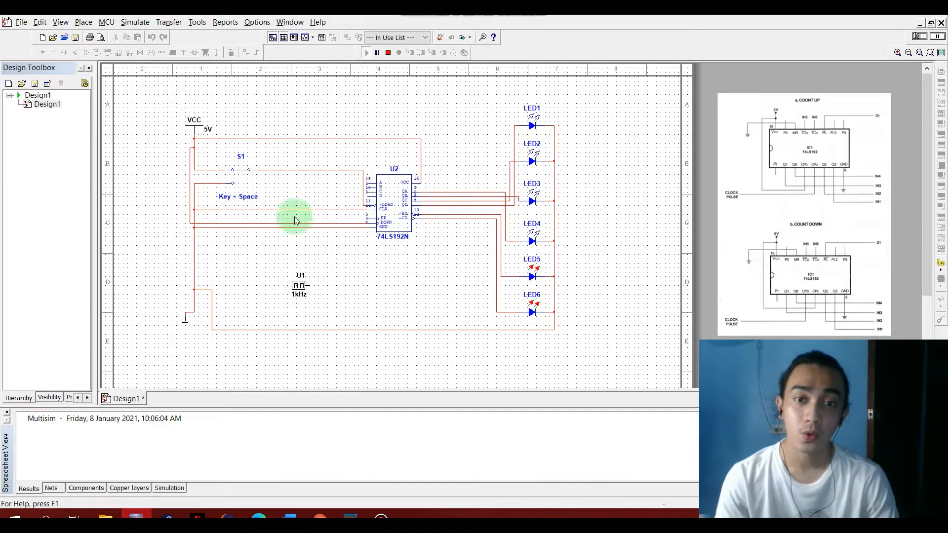
# Step: Stop the simulation and delete the wire linking U2's DOWN pin to the VCC line
pyautogui.click(326, 224)
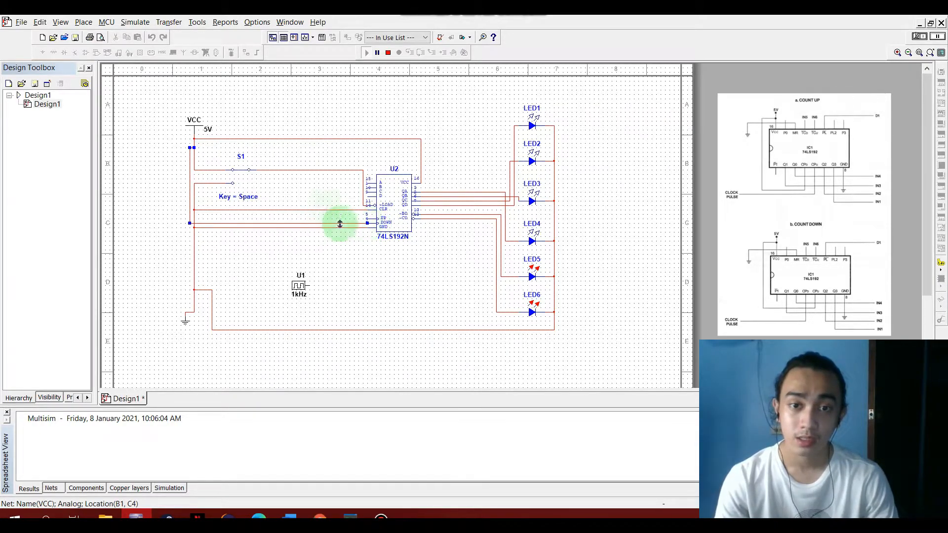
pyautogui.click(388, 52)
pyautogui.press('Delete')
# Step: Wire U2's DOWN pin to the output of clock U1 and its UP pin to the VCC line above S1
pyautogui.click(370, 224)
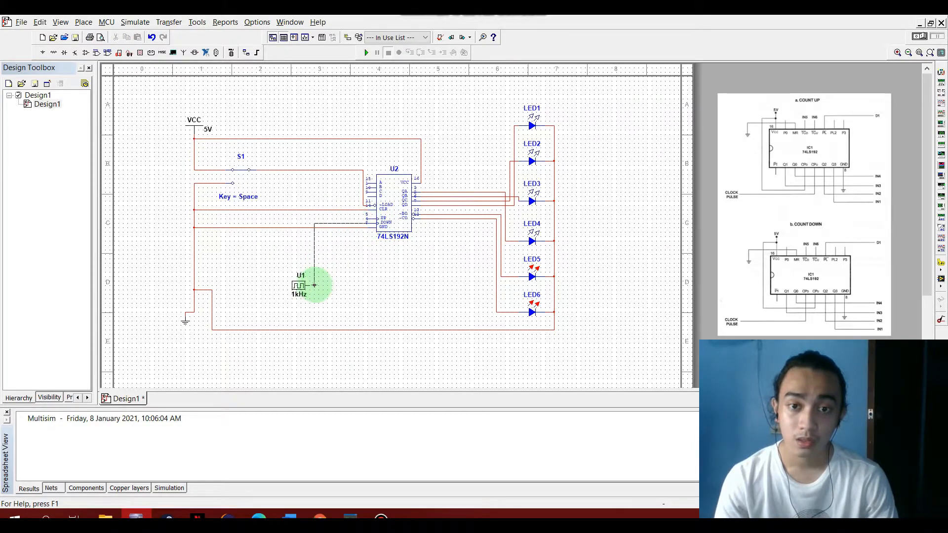
pyautogui.click(312, 285)
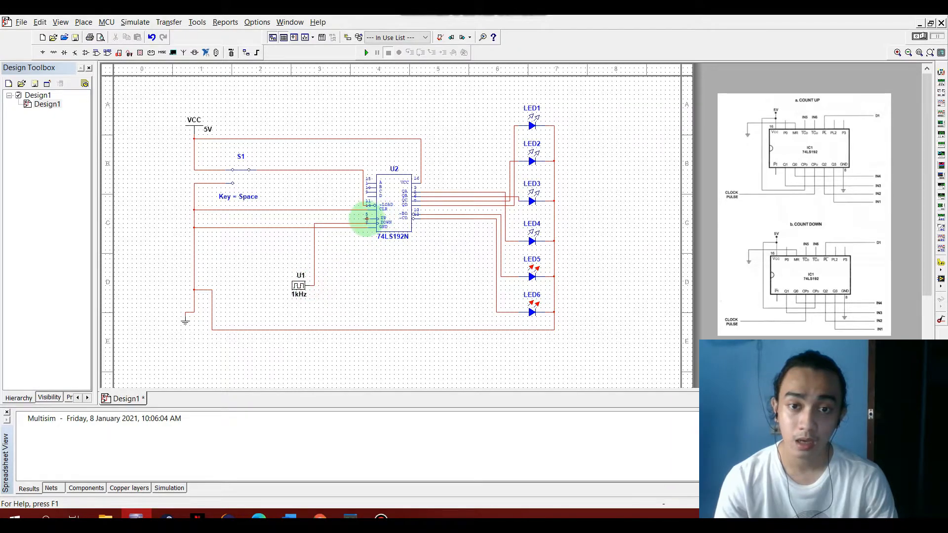
pyautogui.click(366, 218)
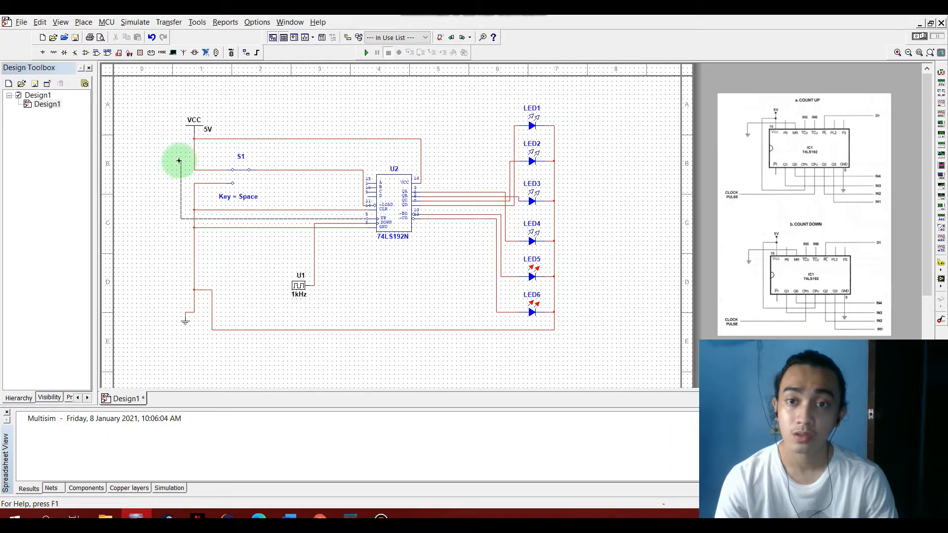
pyautogui.click(193, 160)
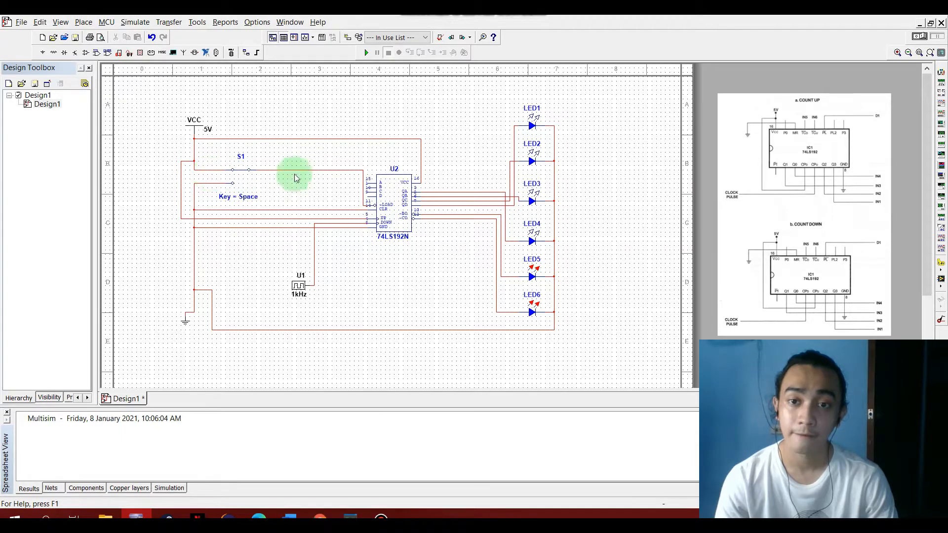
# Step: Test the count-down by running the simulation with S1 on its grounded throw, then switching S1 to VCC
pyautogui.click(242, 176)
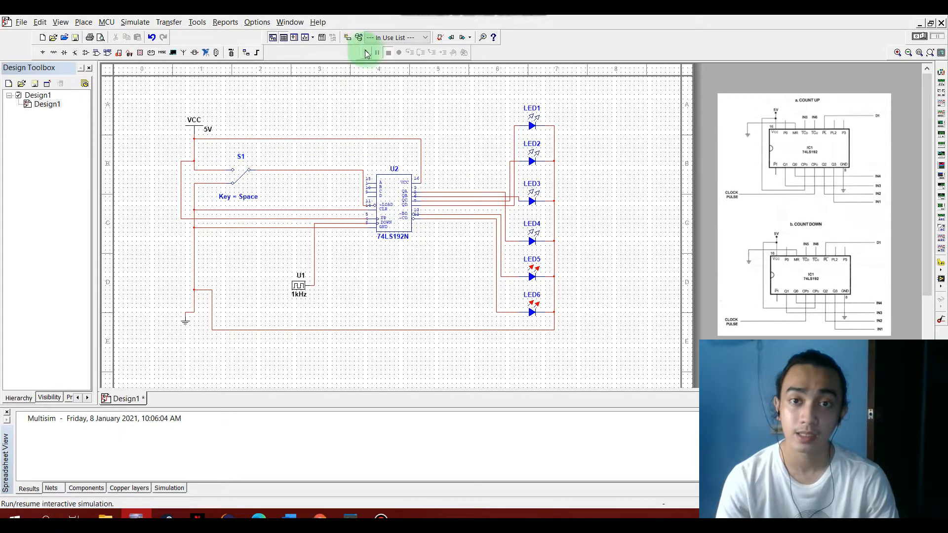
pyautogui.click(368, 52)
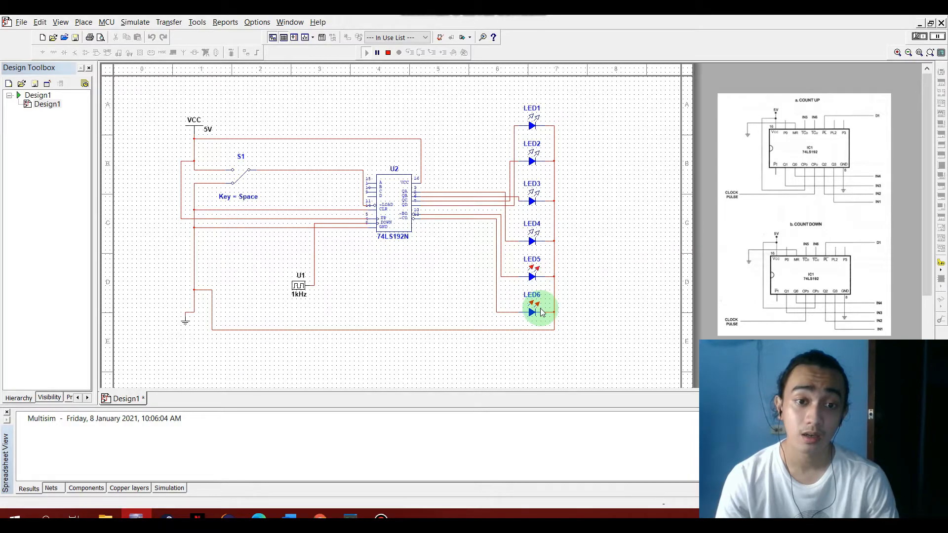
pyautogui.click(242, 181)
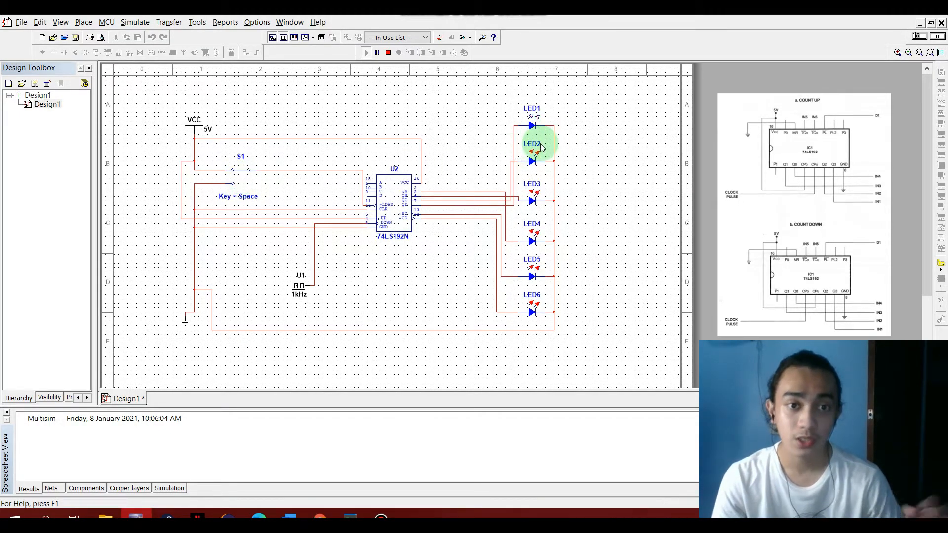